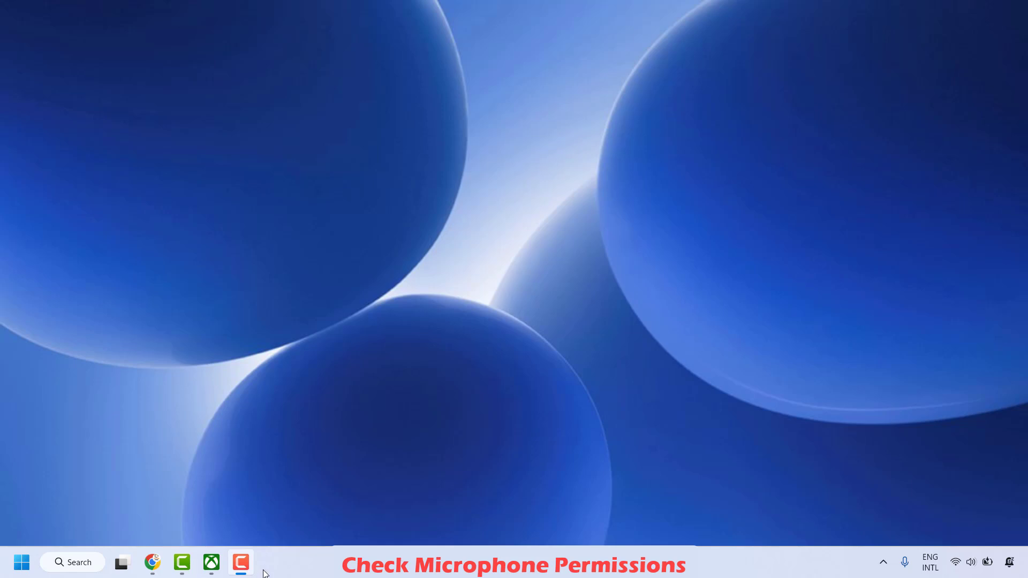
- Open Settings from the Start quick links and show Privacy & security's App permissions list
right_click(21, 562)
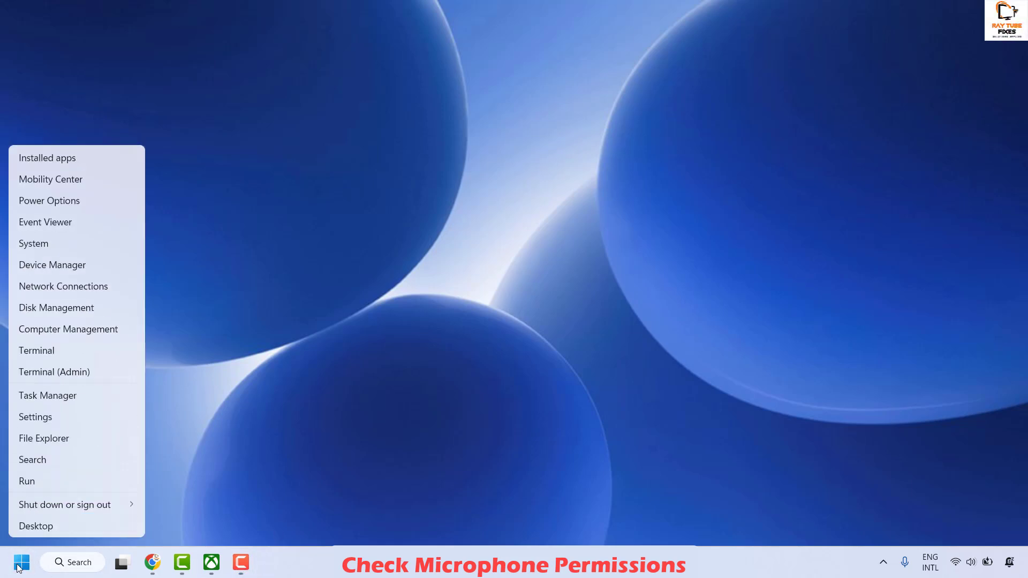
click(36, 417)
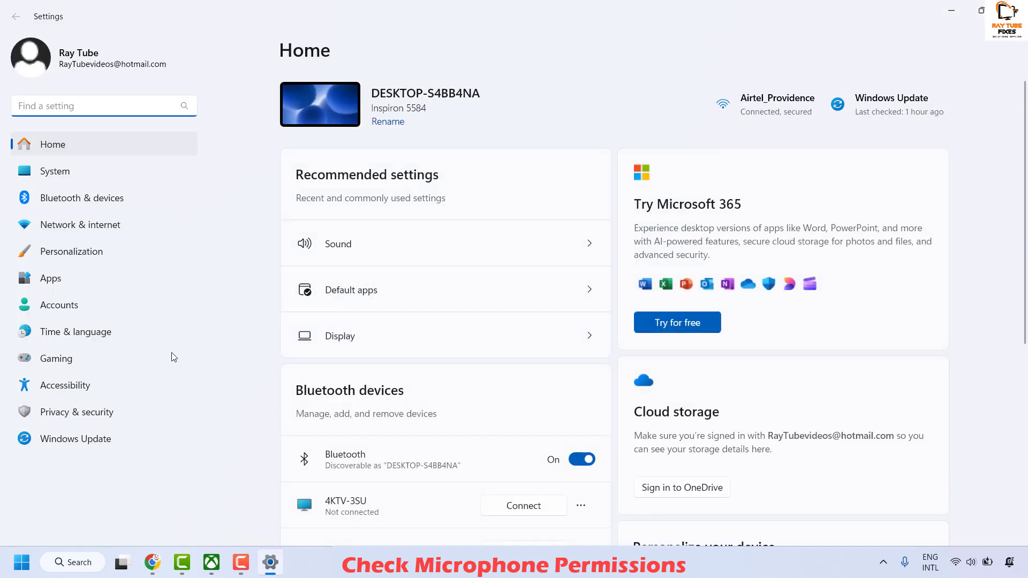
click(90, 422)
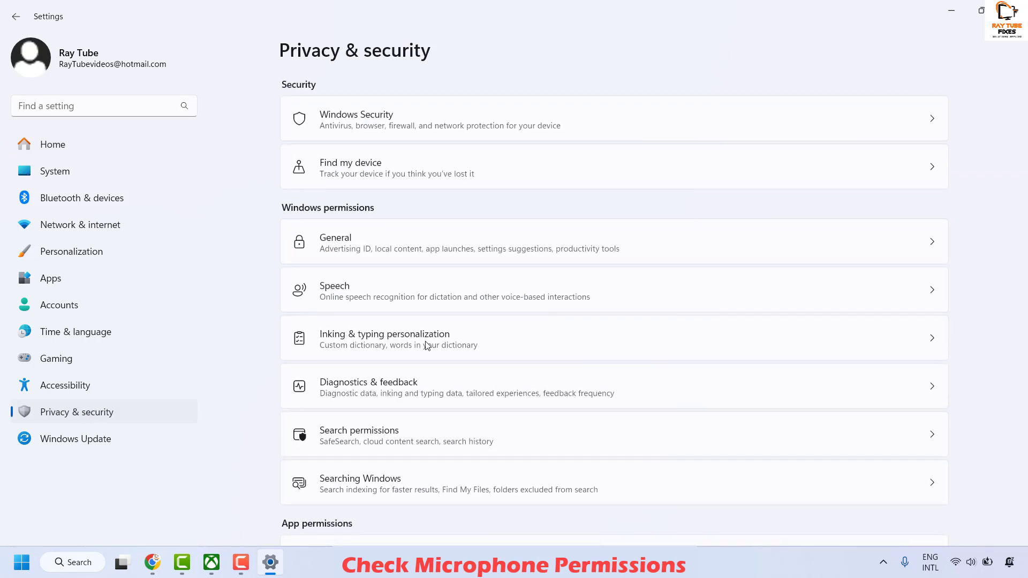
scroll(656, 262, down, 6)
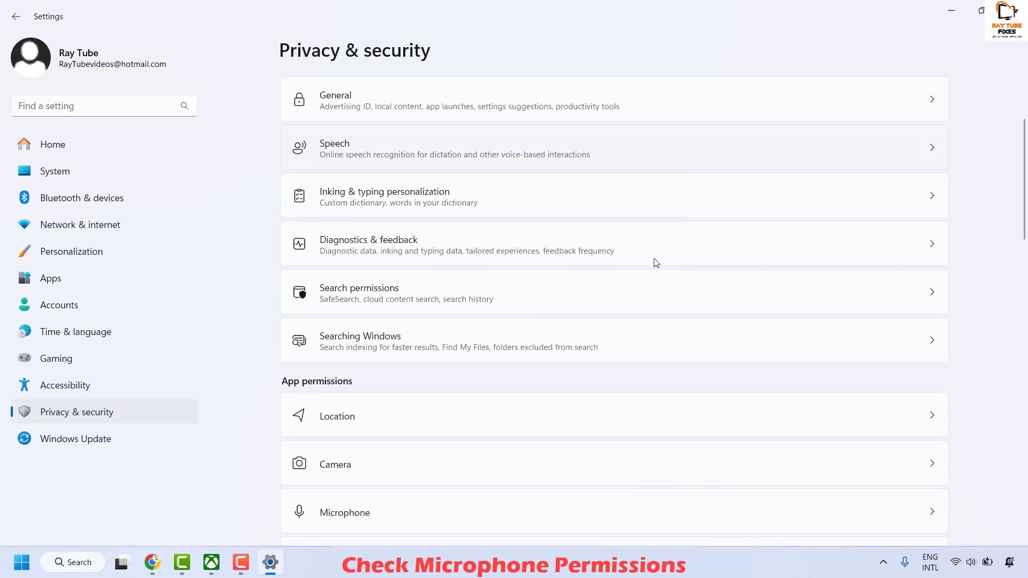
scroll(645, 261, down, 4)
scroll(639, 262, up, 4)
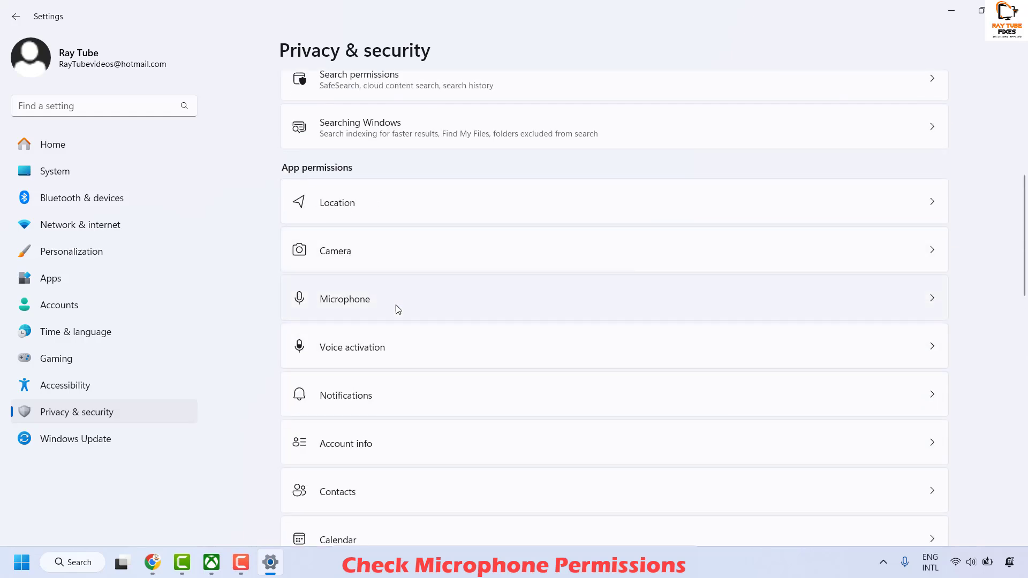
- In Microphone permissions, switch the Xbox app's microphone access to On
click(398, 309)
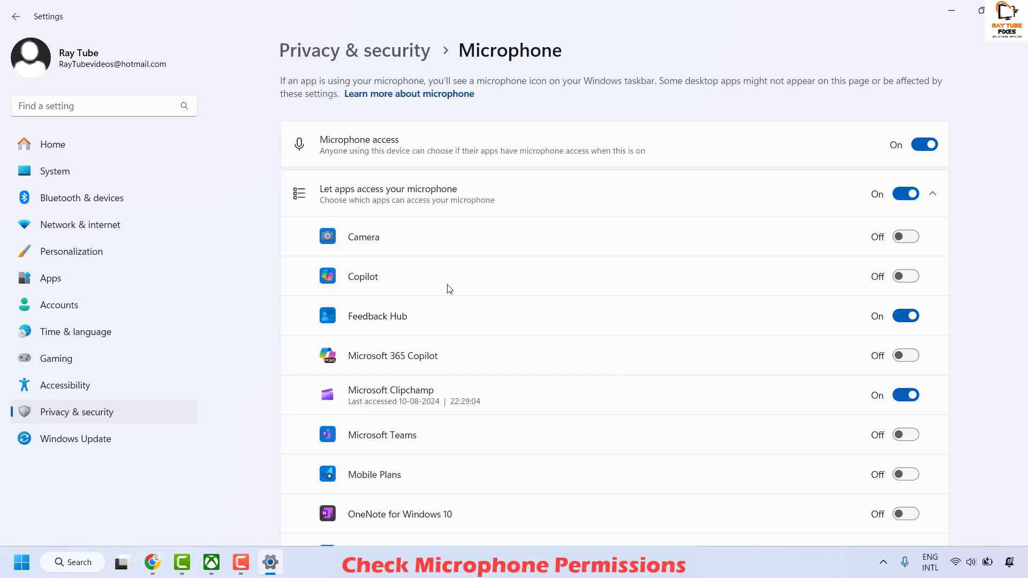
scroll(550, 301, down, 2)
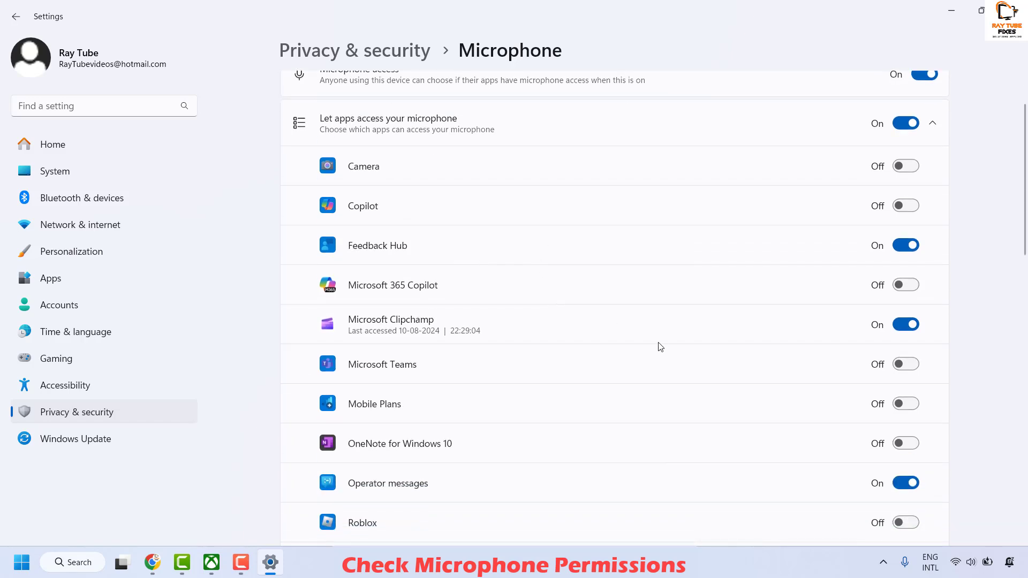
scroll(617, 345, up, 2)
scroll(498, 337, down, 4)
scroll(498, 337, up, 4)
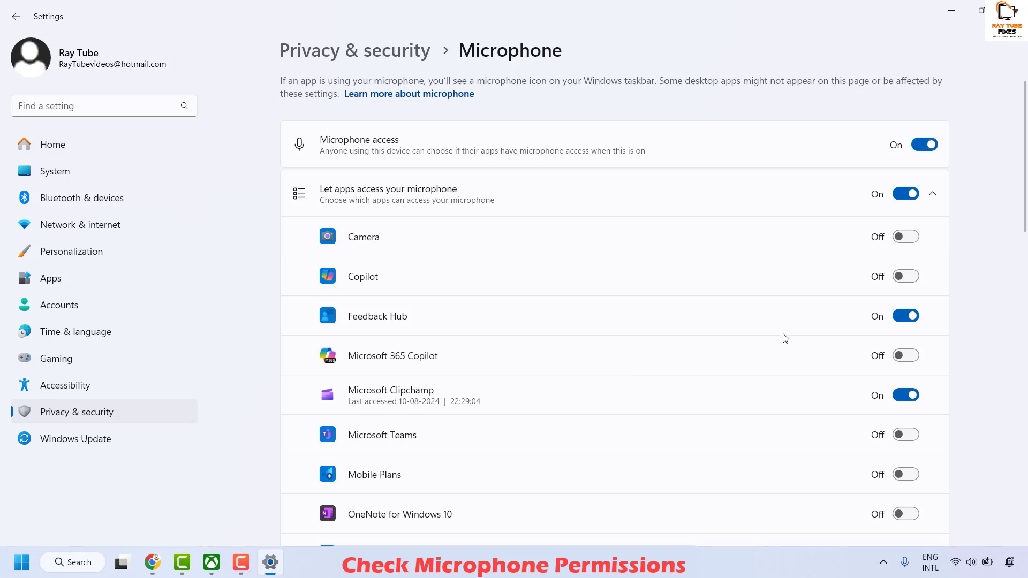
scroll(780, 340, down, 6)
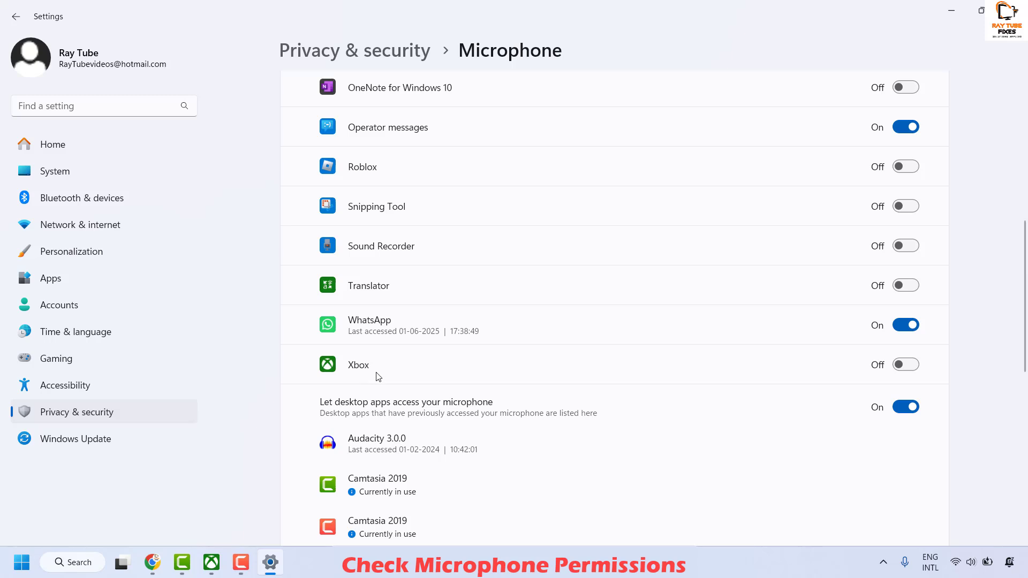
click(904, 365)
- Close Settings, then bring up the Xbox app from the taskbar and close it
key(alt+F4)
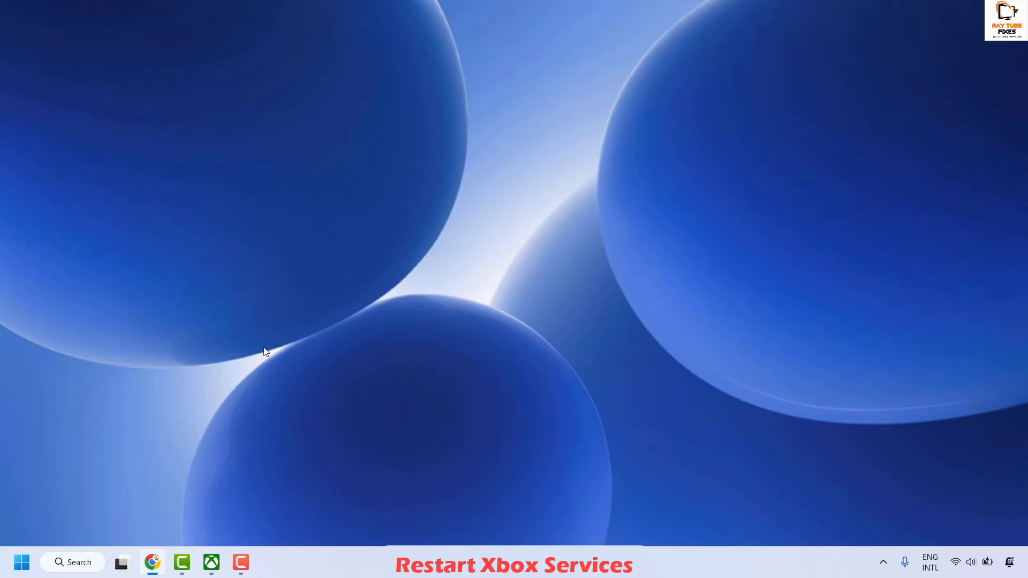
click(212, 562)
click(1009, 10)
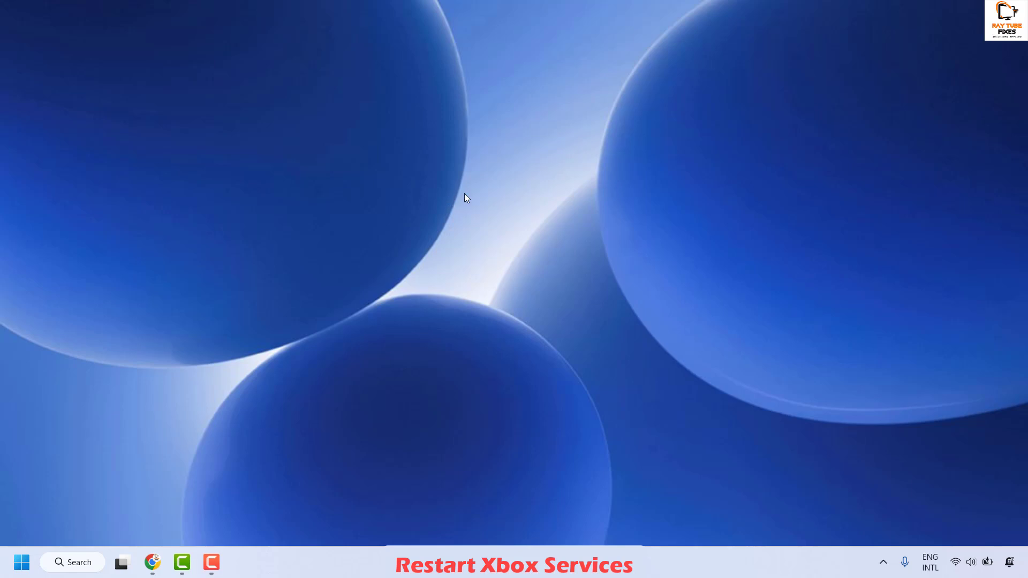
- Launch services.msc from the Run dialog
right_click(21, 563)
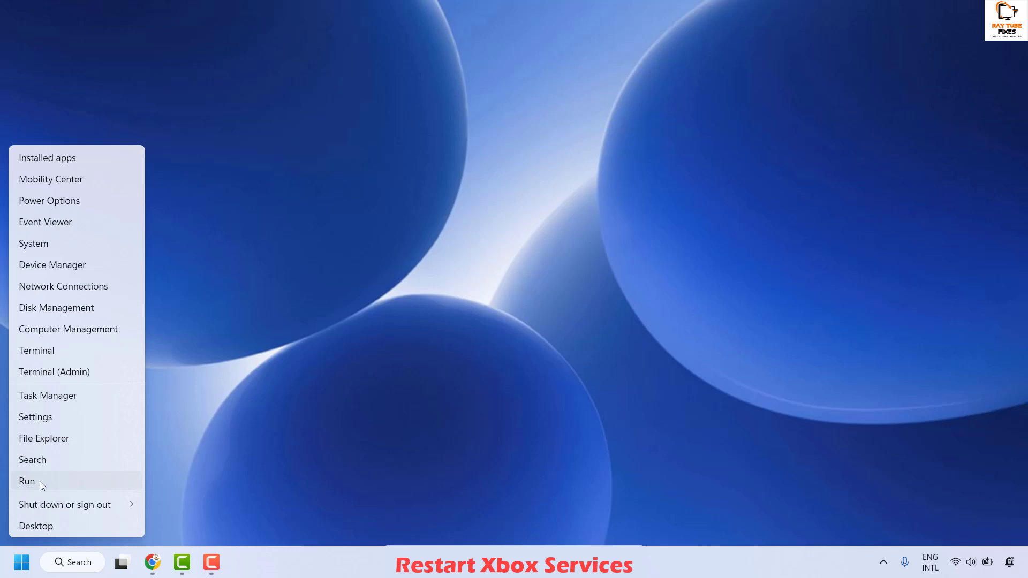
click(39, 481)
text(services)
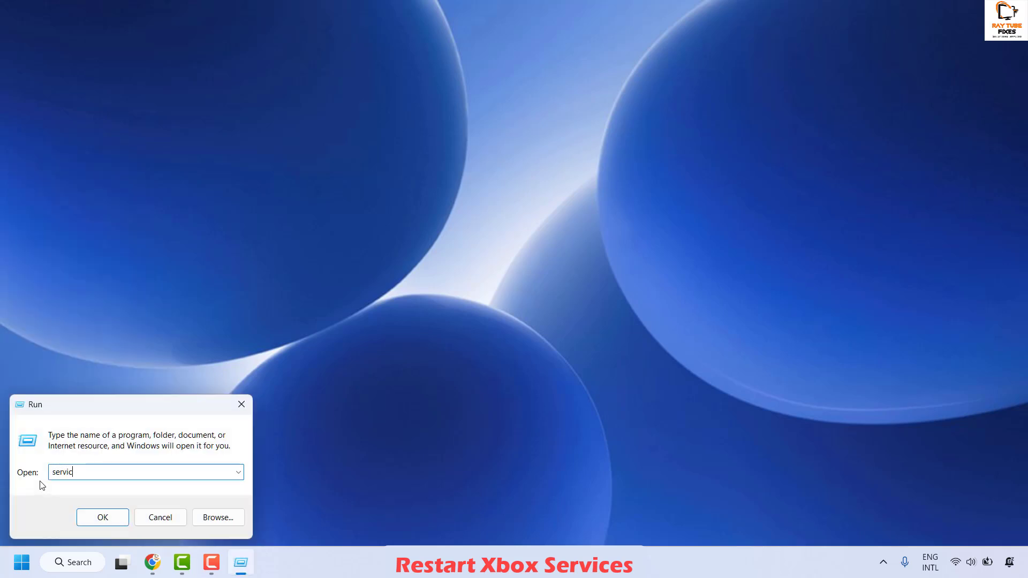
text(.msc)
key(Return)
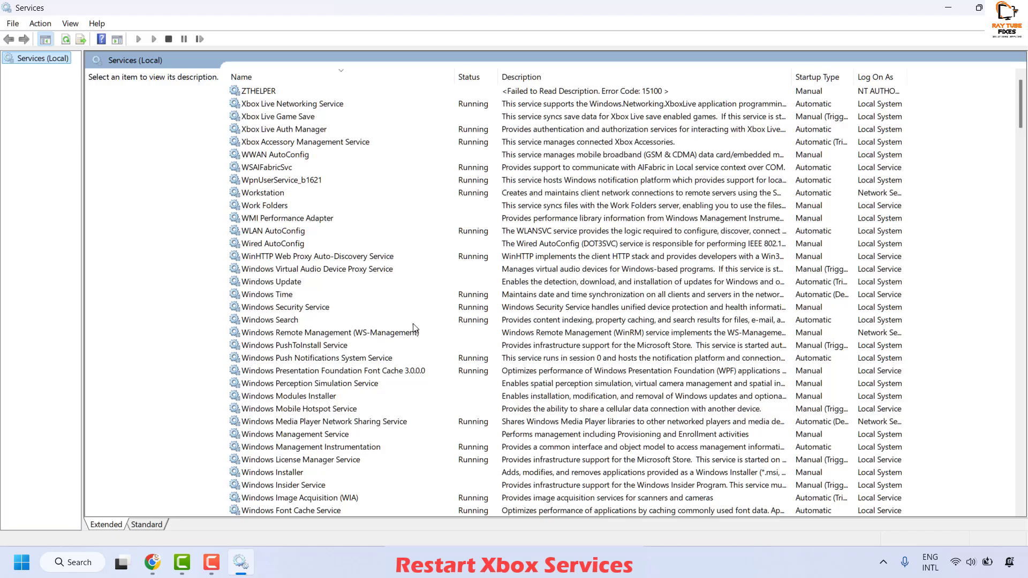
- Confirm Xbox Live Networking Service's startup type stays Automatic in its properties and close them
scroll(413, 328, down, 13)
scroll(383, 362, down, 20)
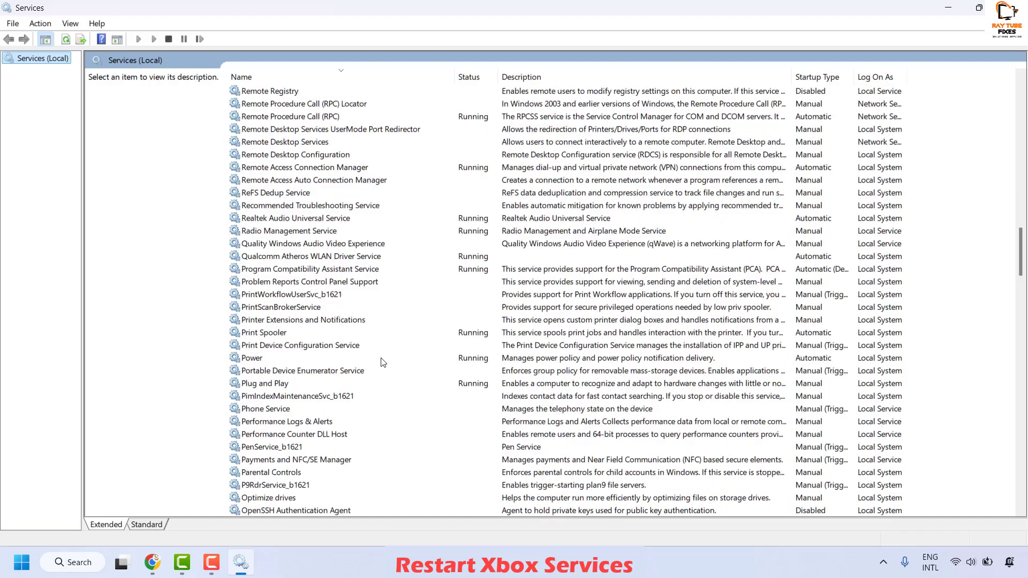
drag(1020, 303, 1025, 530)
click(304, 396)
key(x)
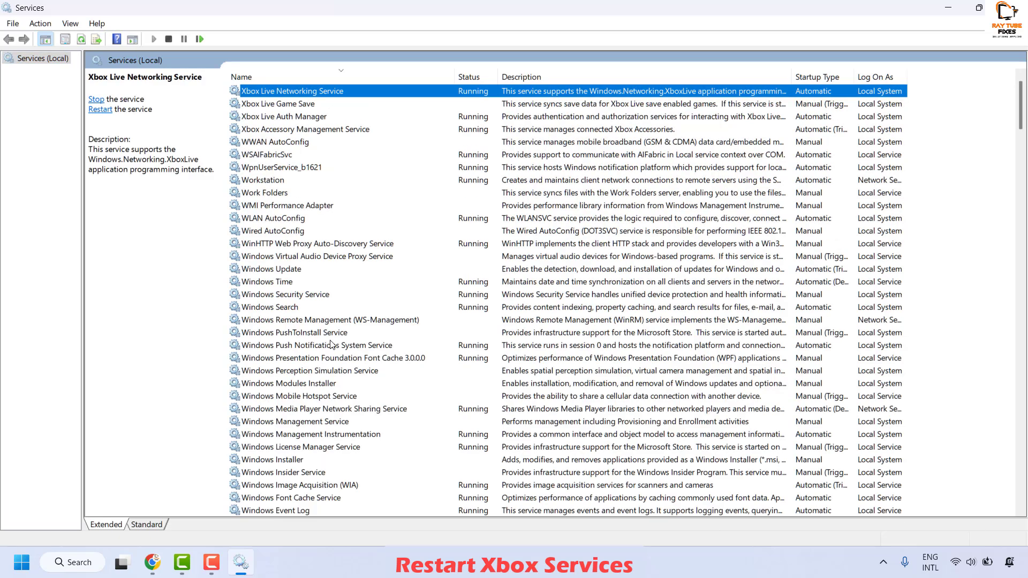
right_click(288, 94)
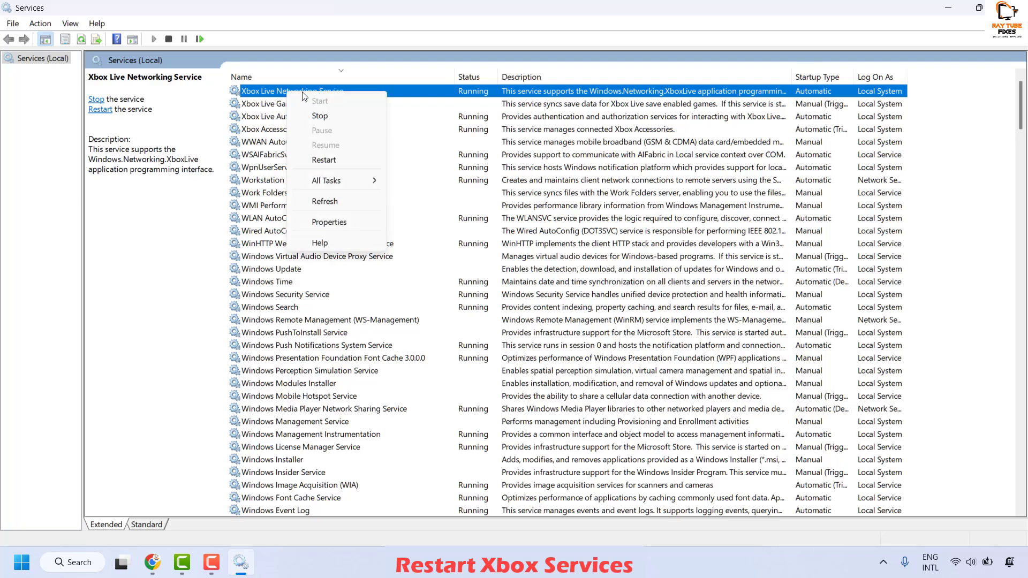
click(333, 222)
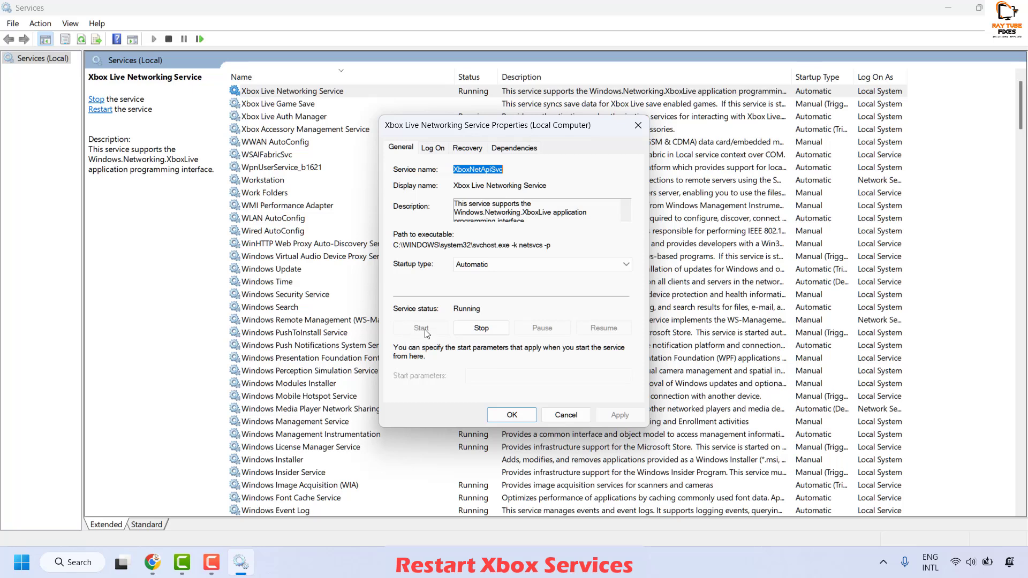
click(483, 265)
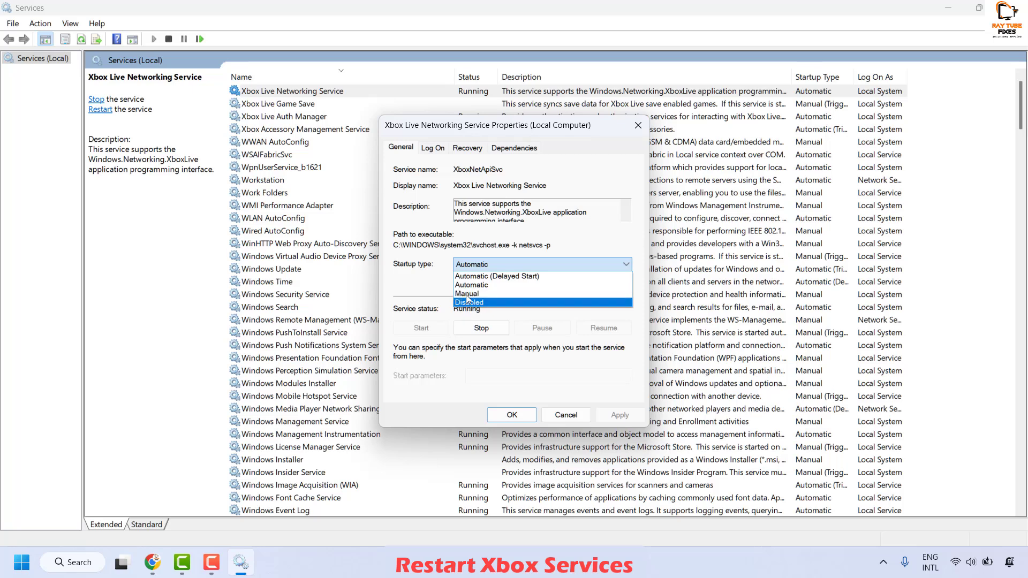
click(470, 287)
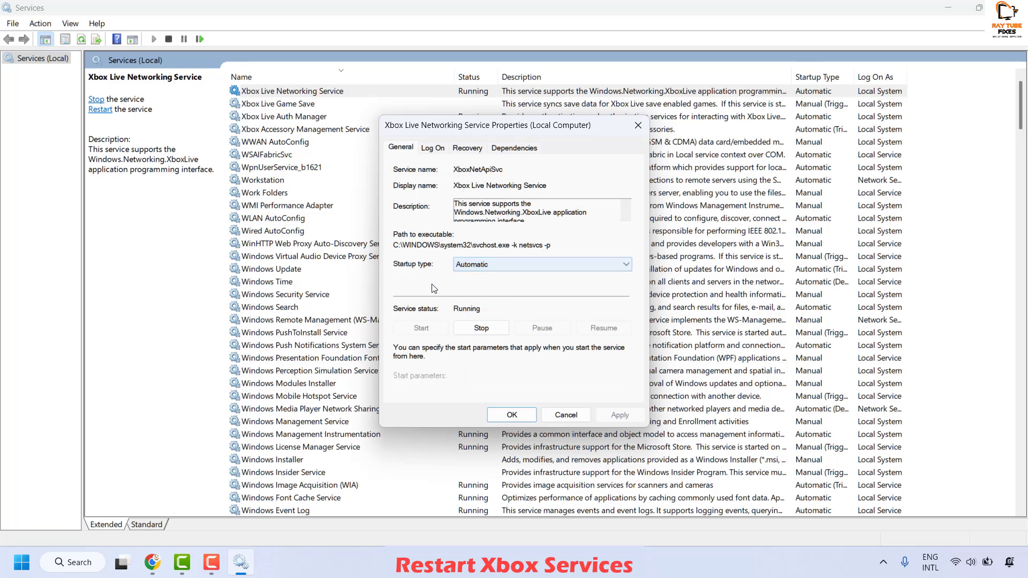
click(501, 415)
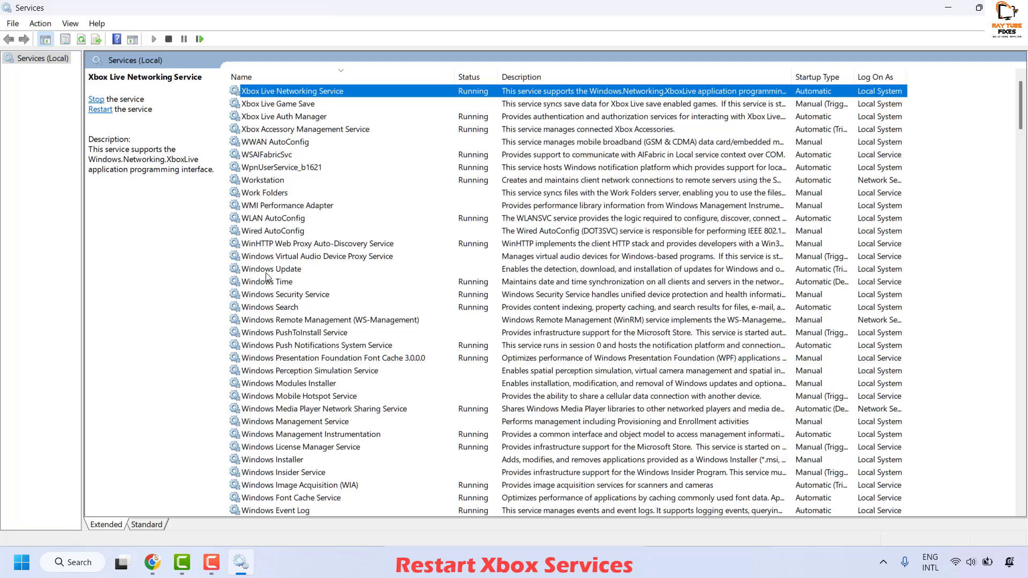
- Open the IP Helper service's properties and confirm them with OK
click(265, 242)
key(i)
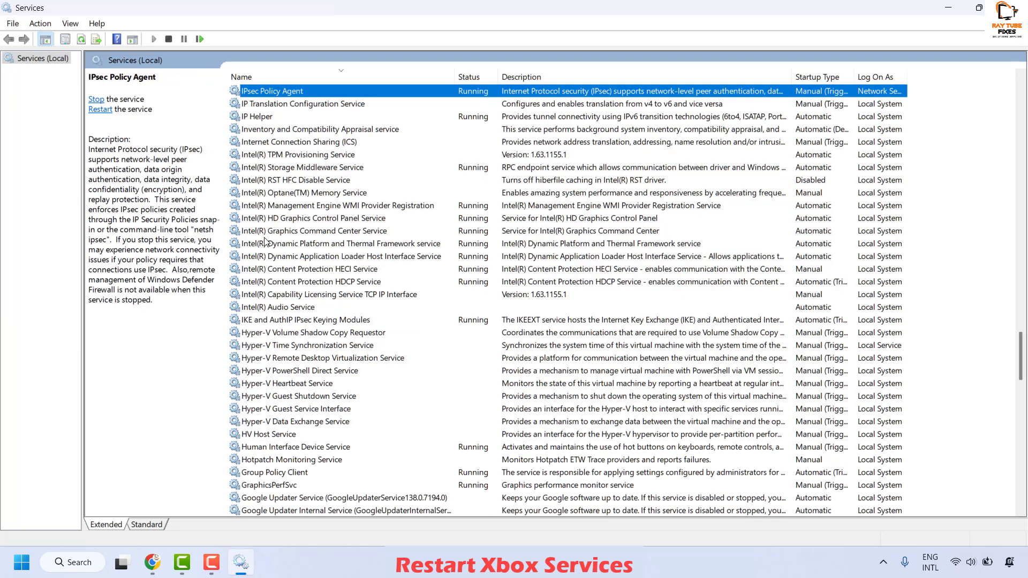
click(257, 117)
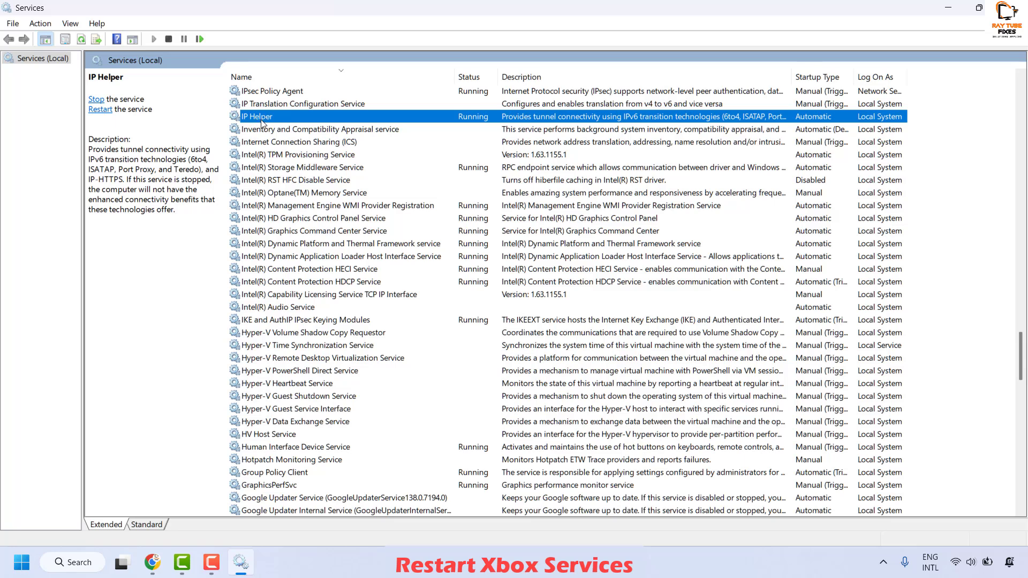
right_click(261, 121)
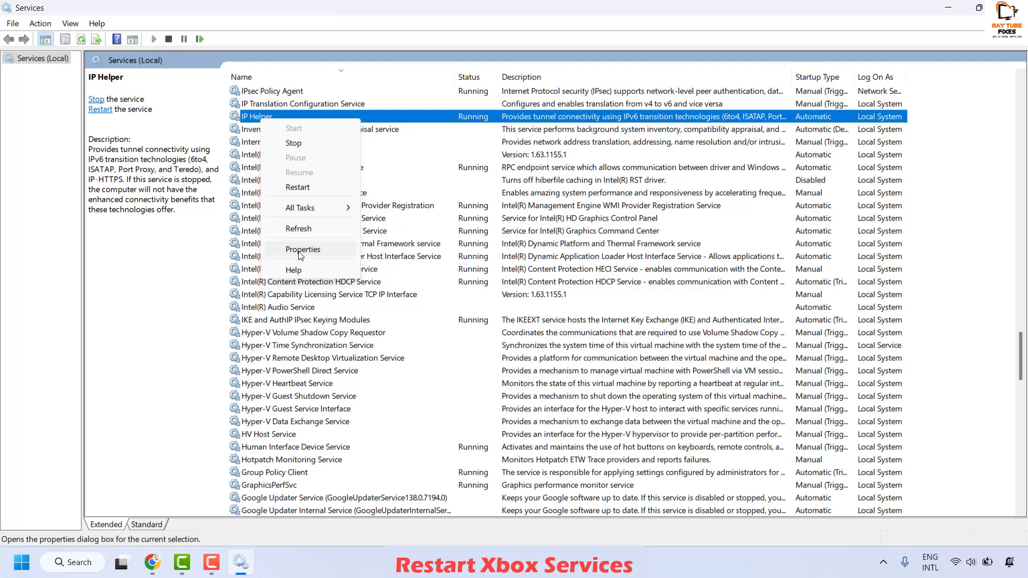
click(303, 250)
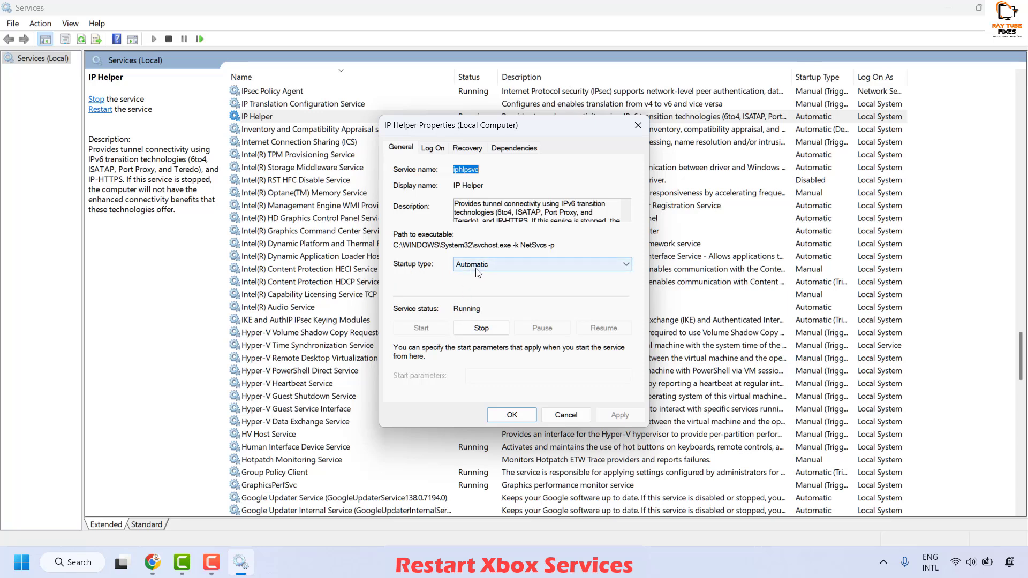
click(512, 415)
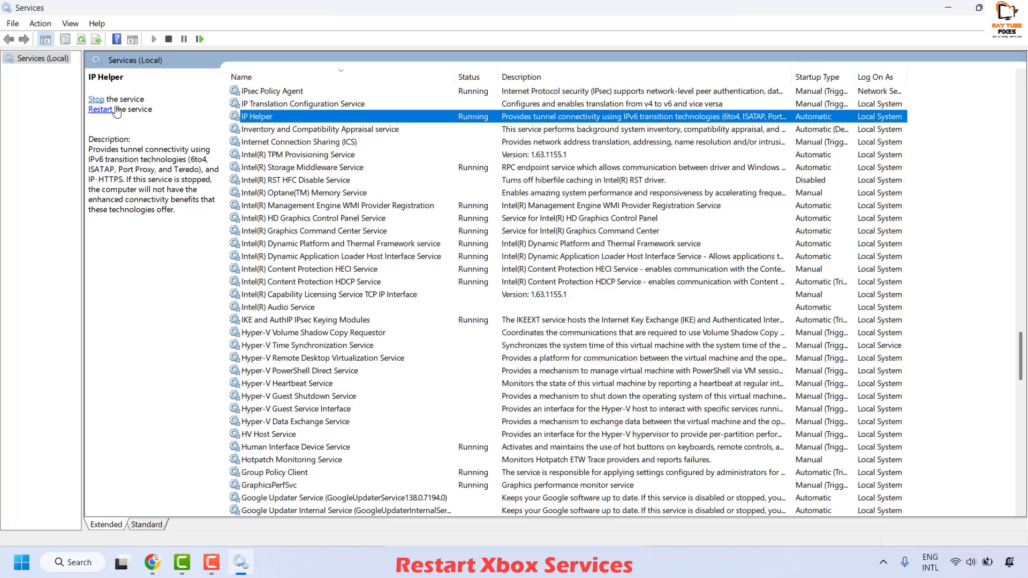
- Restart IP Helper together with its dependent service, then close Services
right_click(256, 118)
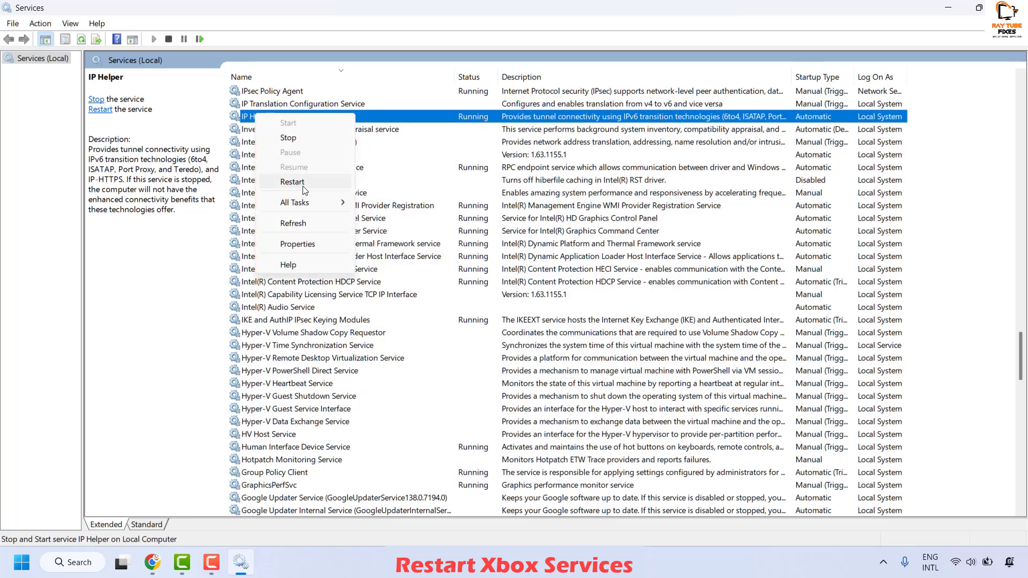
click(300, 183)
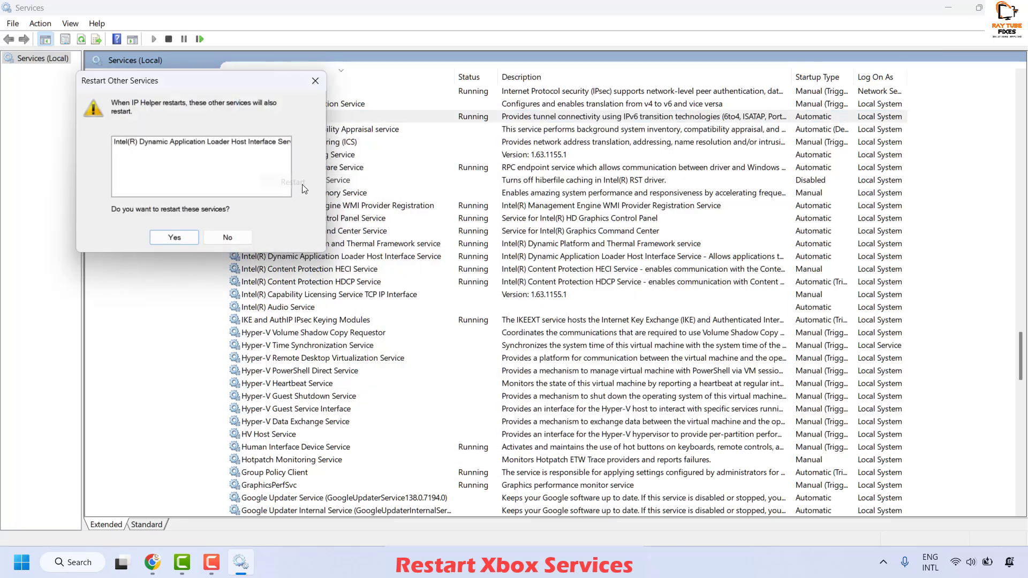
click(188, 239)
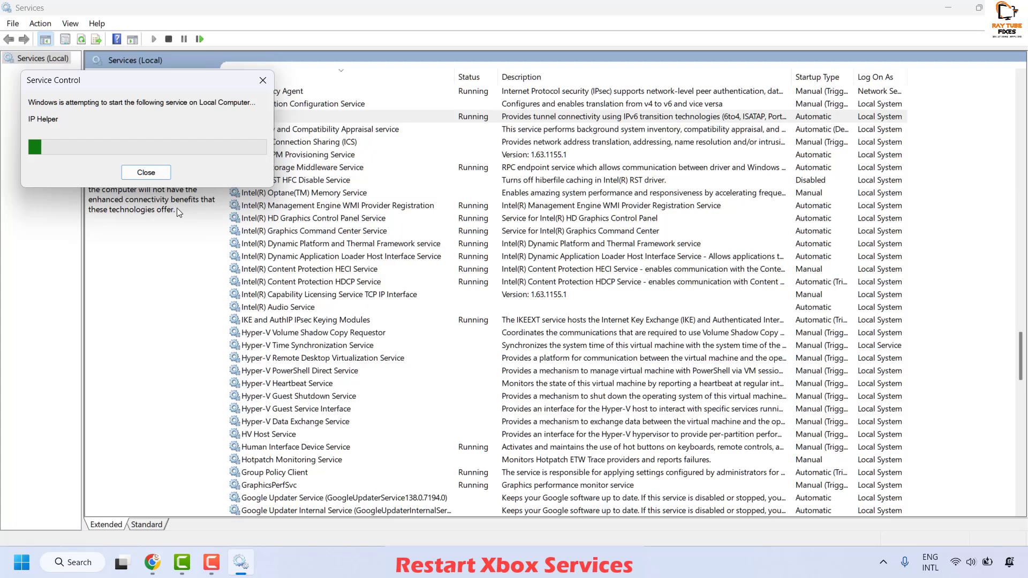
click(152, 174)
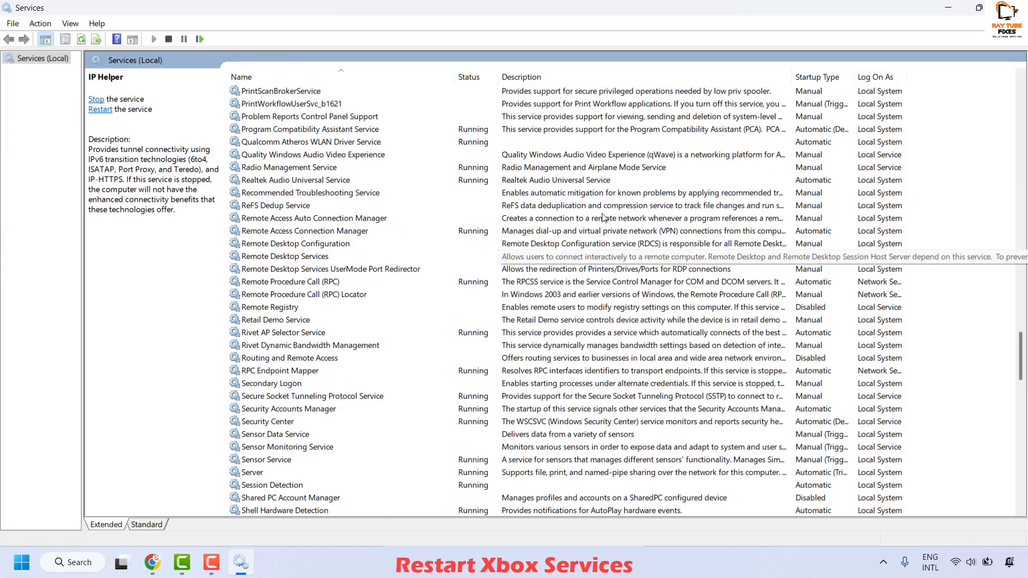
key(alt+F4)
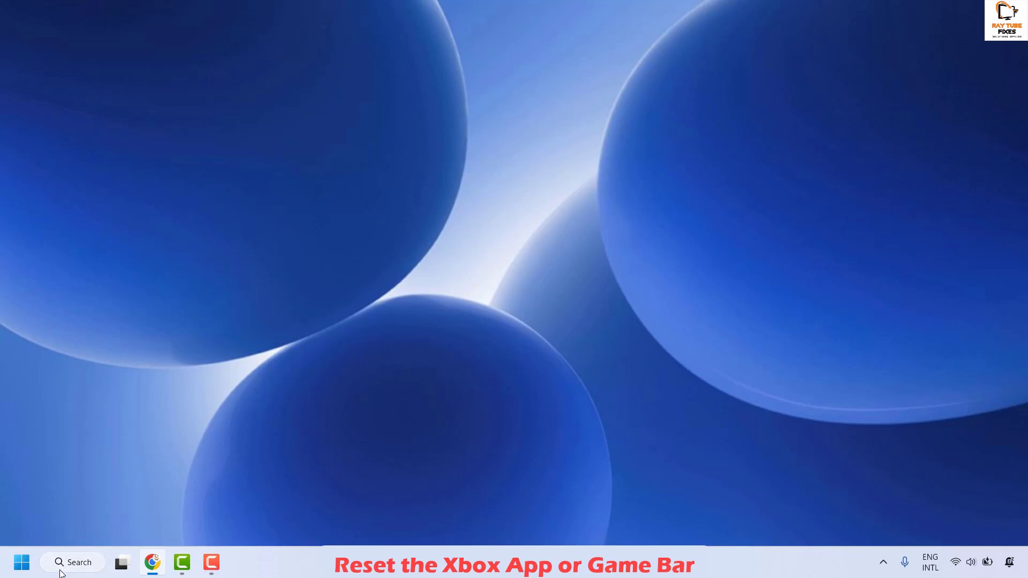
- Search 'xbox', open the Xbox app's App settings, and scroll to Repair and Reset
click(77, 563)
text(xbox)
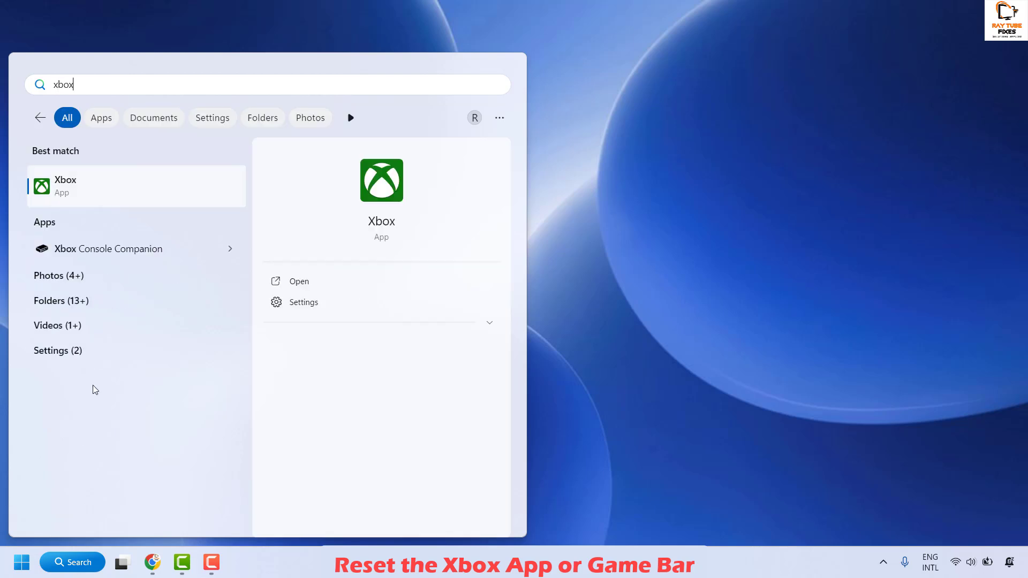
right_click(94, 195)
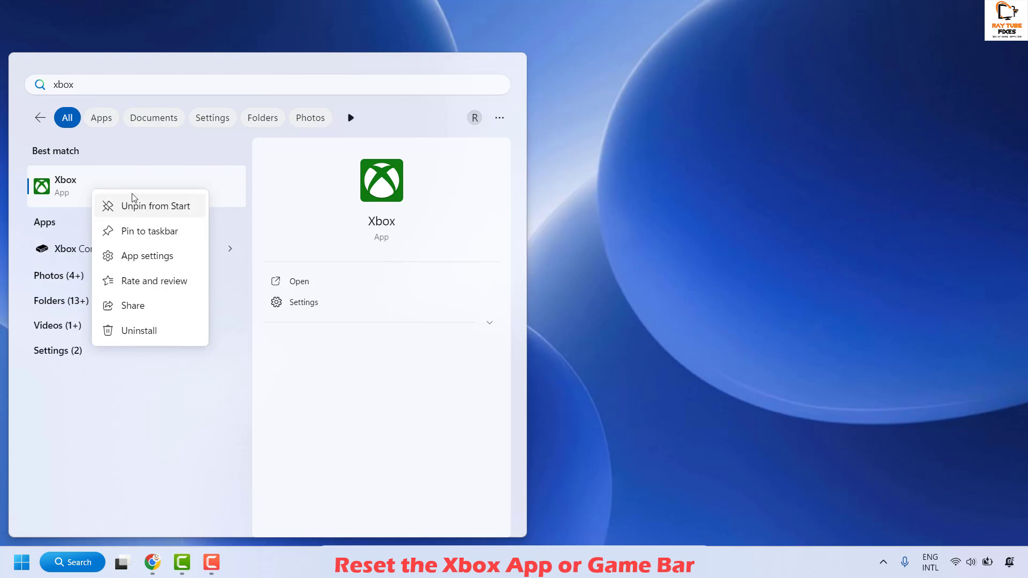
click(161, 259)
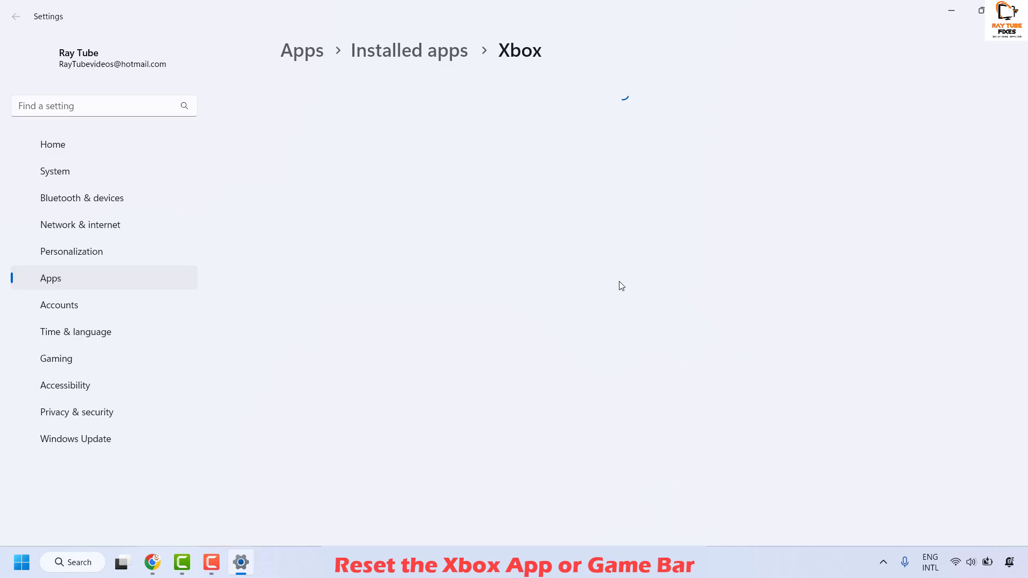
scroll(677, 337, down, 10)
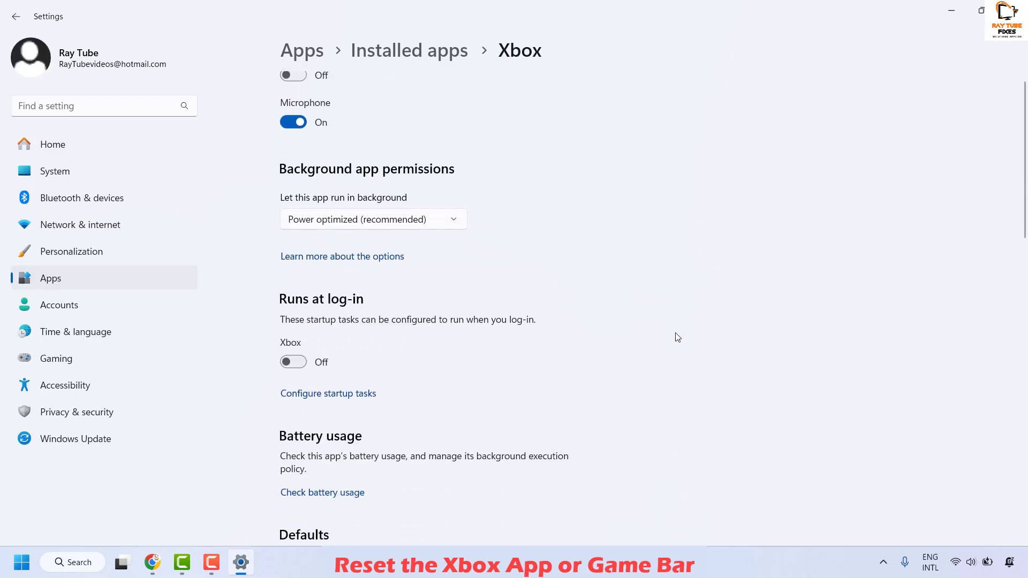
scroll(329, 431, down, 2)
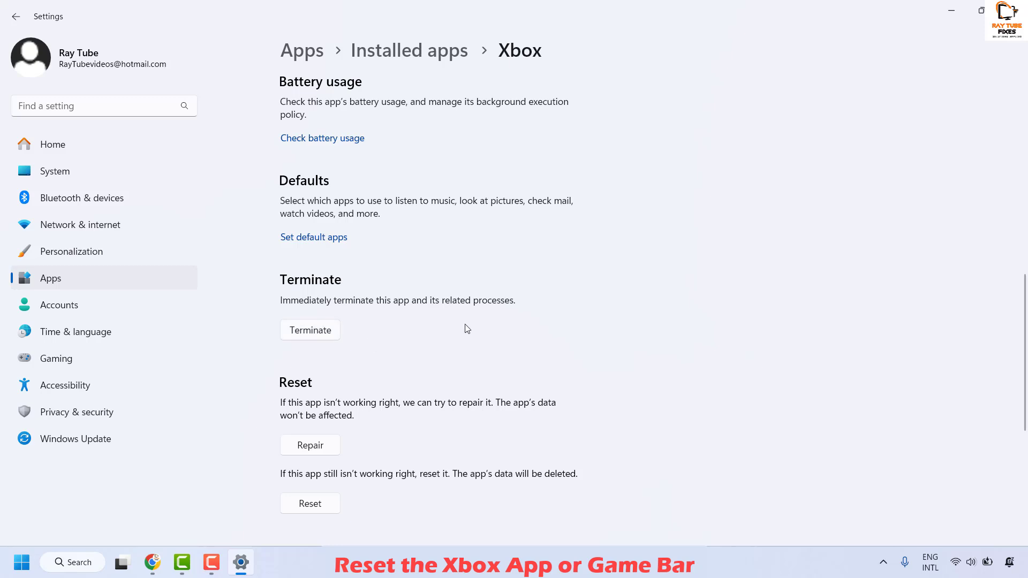
scroll(523, 291, down, 5)
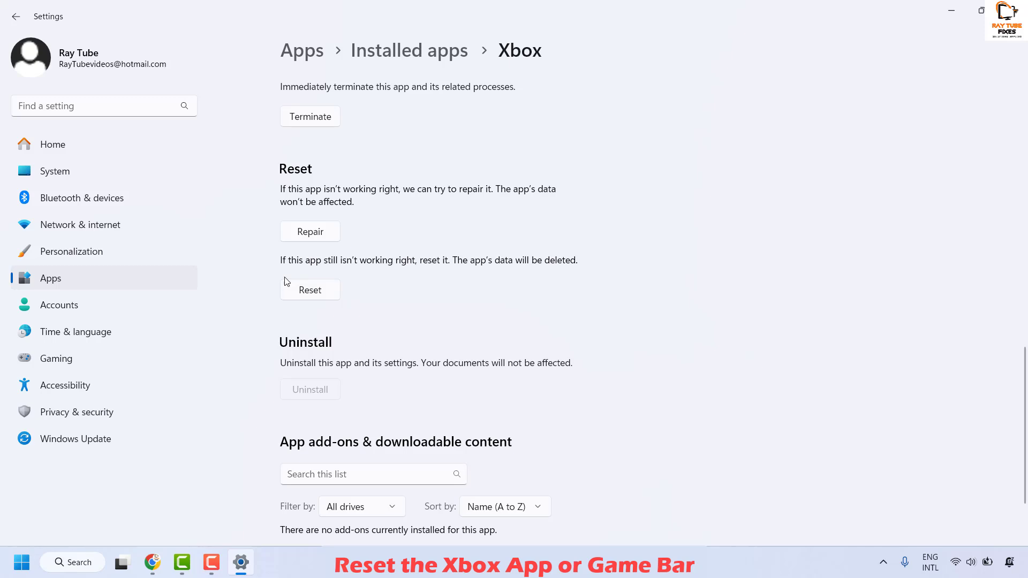
- Repair the Xbox app, then reset it with confirmation, and close Settings
click(299, 235)
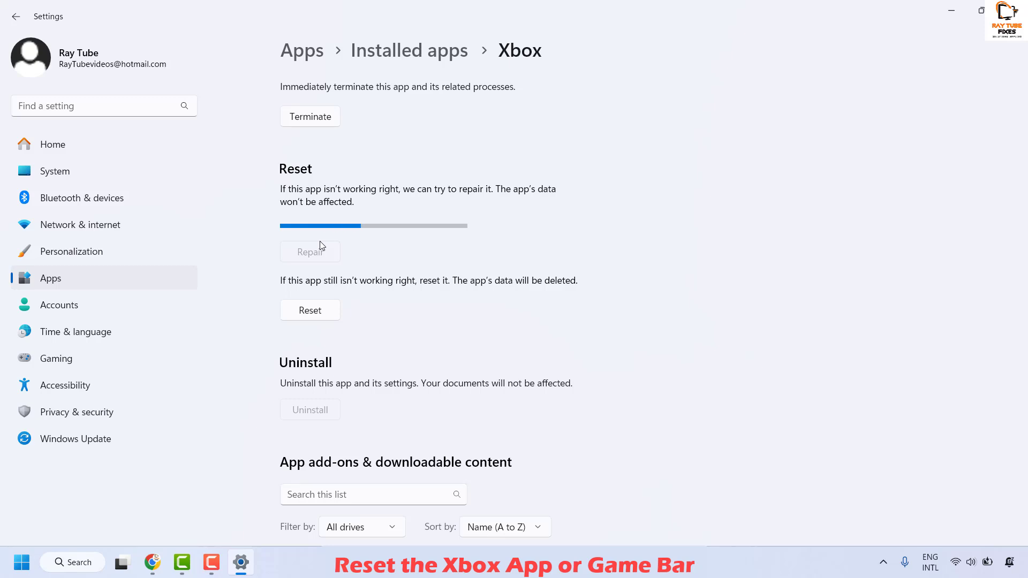
click(321, 294)
click(372, 257)
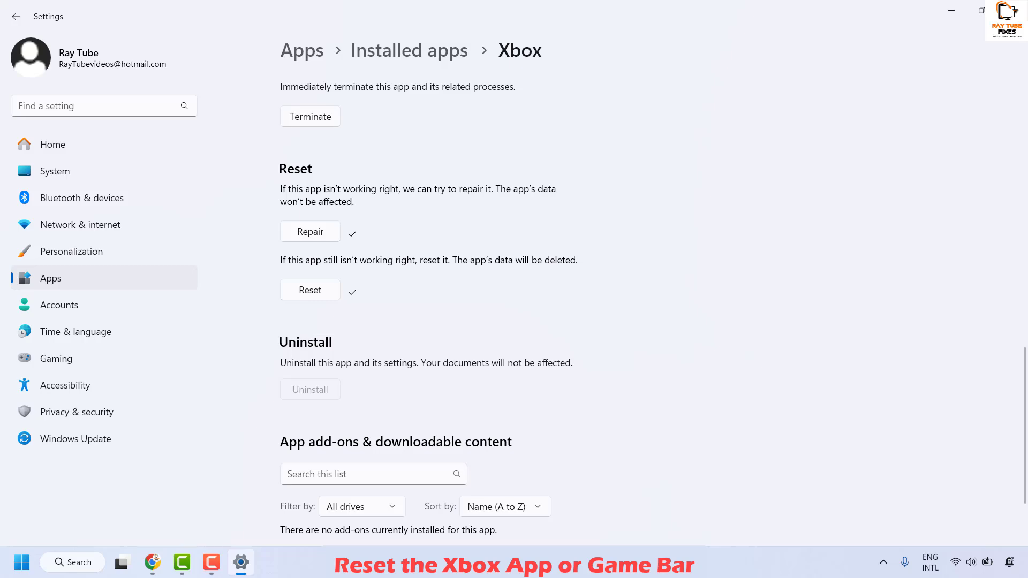
key(alt+F4)
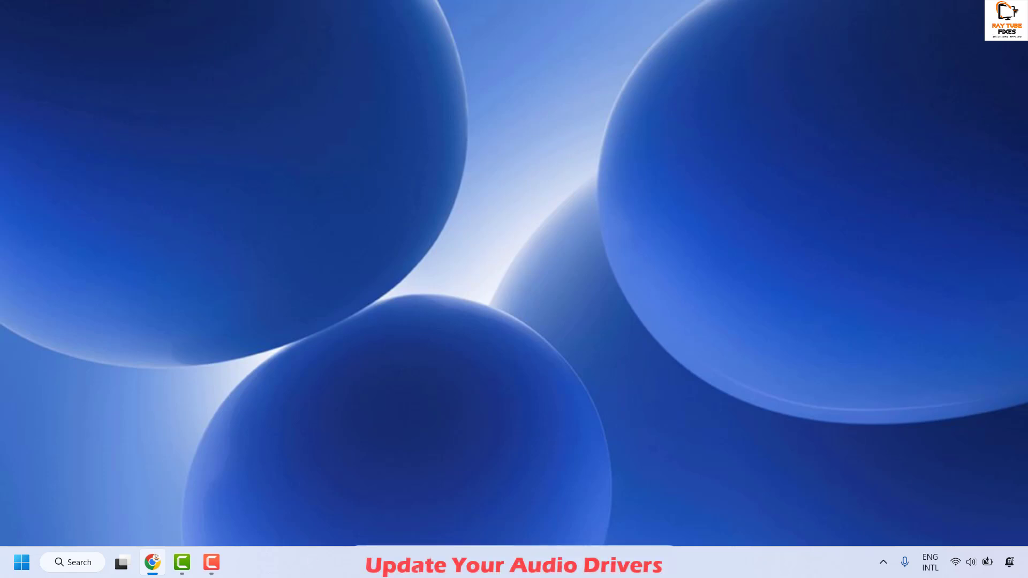
- Launch Device Manager from the Start button's quick-link menu
right_click(28, 568)
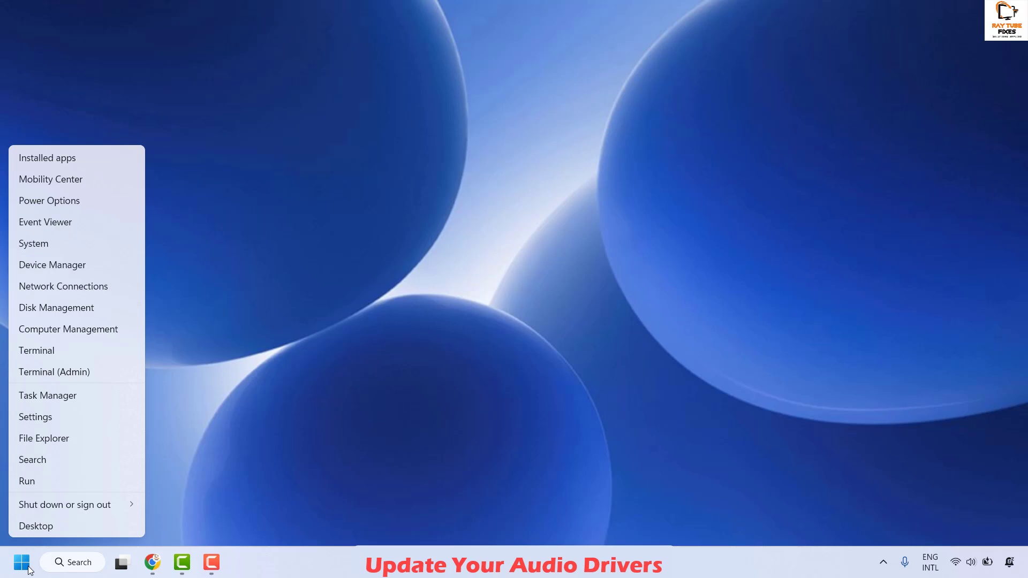
click(42, 270)
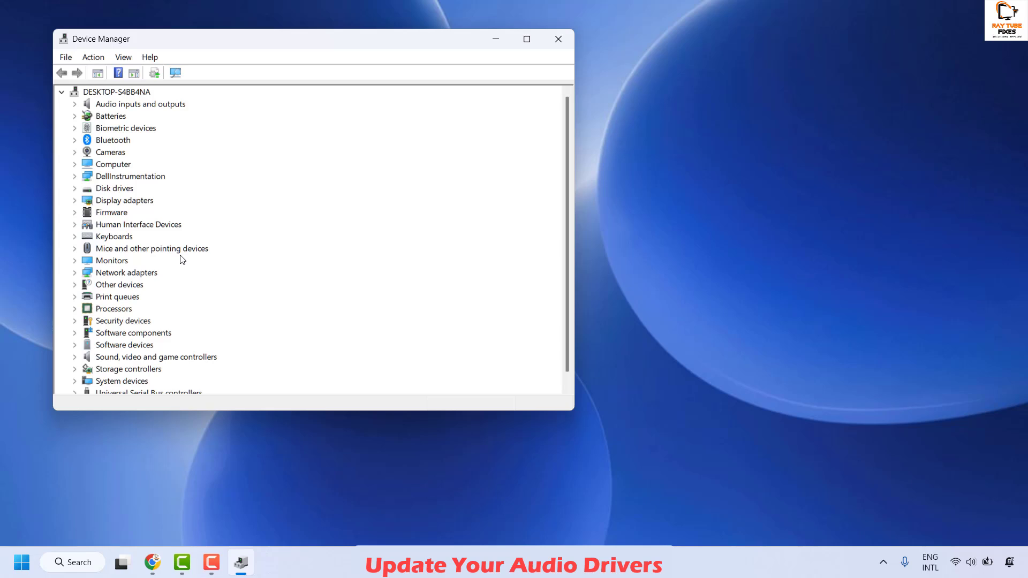
- Expand Audio inputs and outputs and auto-search for a Speakers/Headphones (Realtek(R) Audio) driver
click(74, 105)
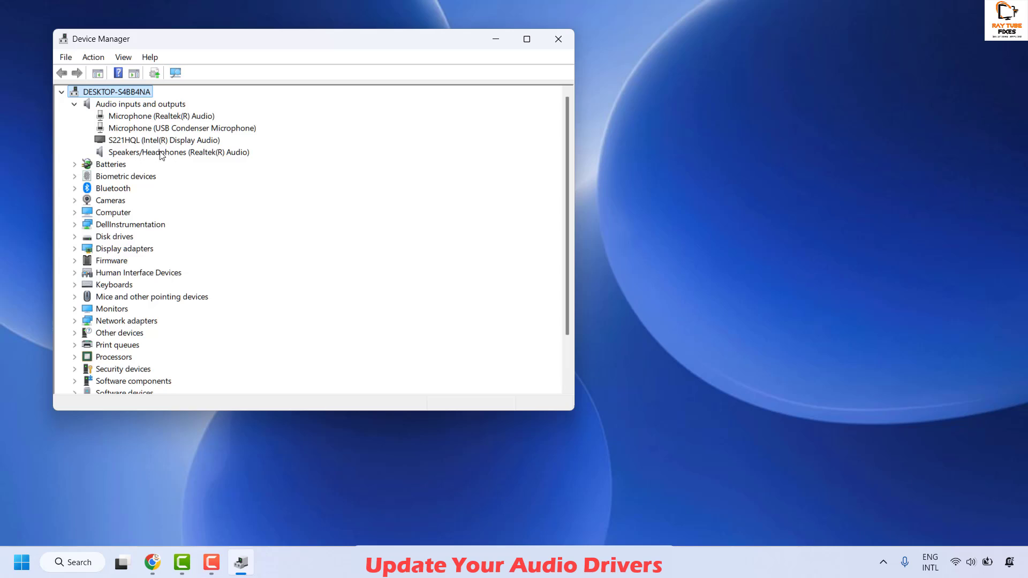
right_click(176, 114)
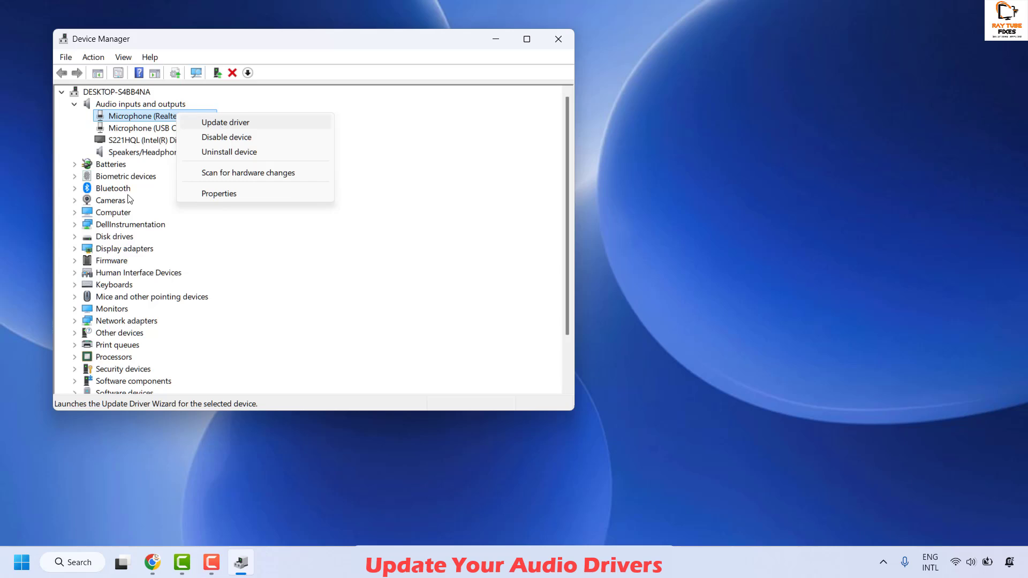
click(141, 163)
right_click(152, 155)
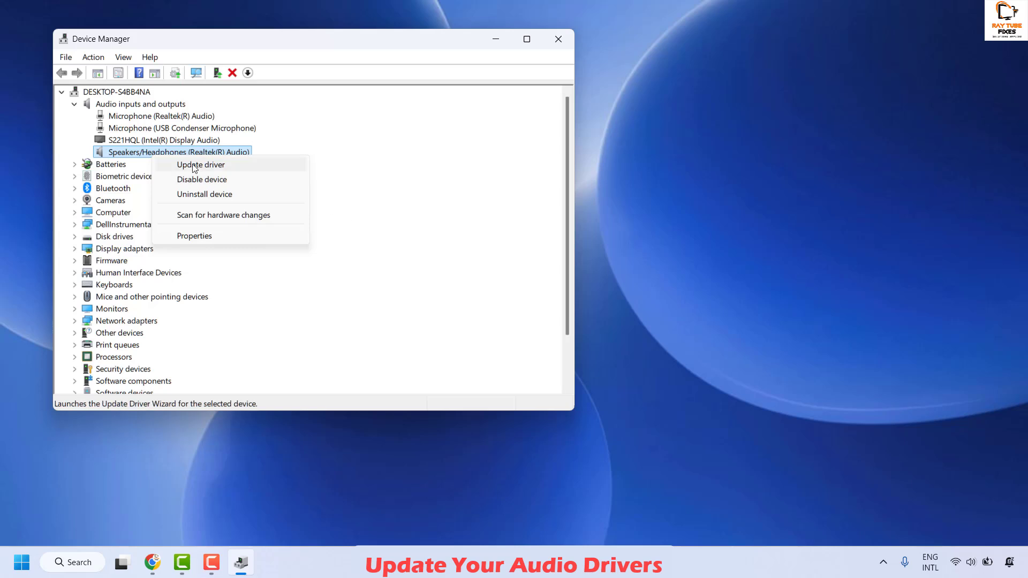
click(218, 166)
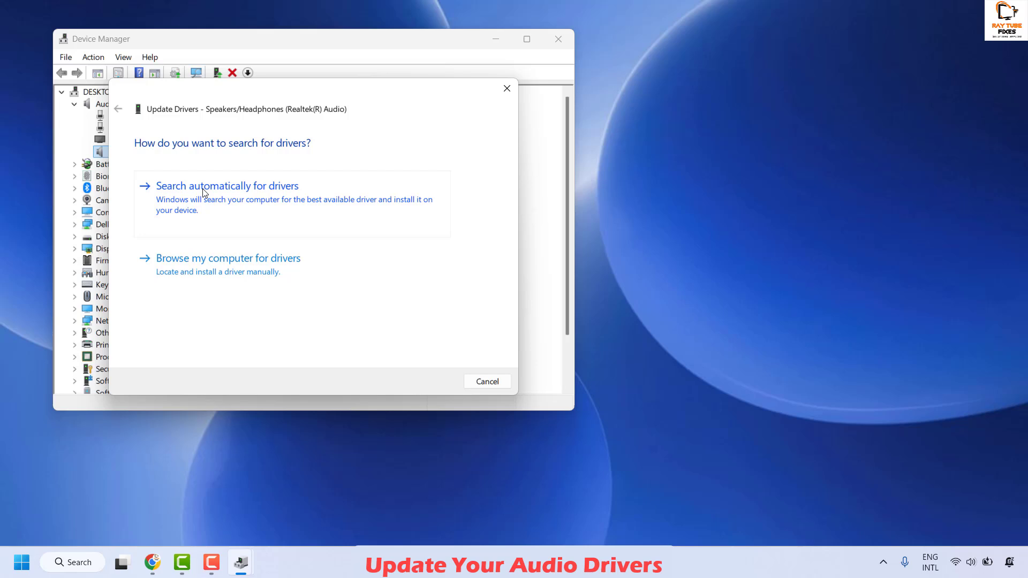
click(506, 88)
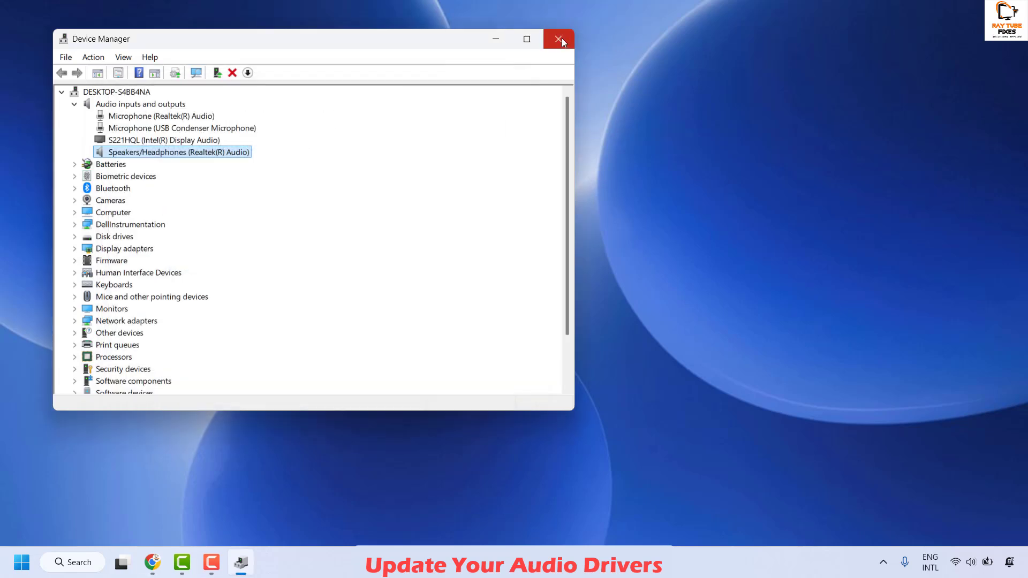
- Close the Device Manager window, now that the Realtek audio driver update is finished
click(559, 38)
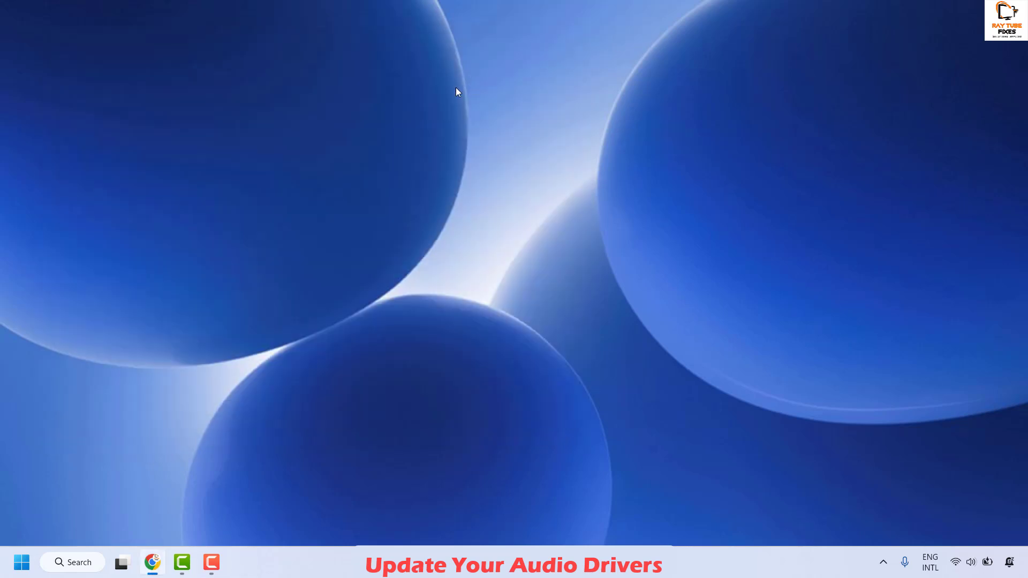